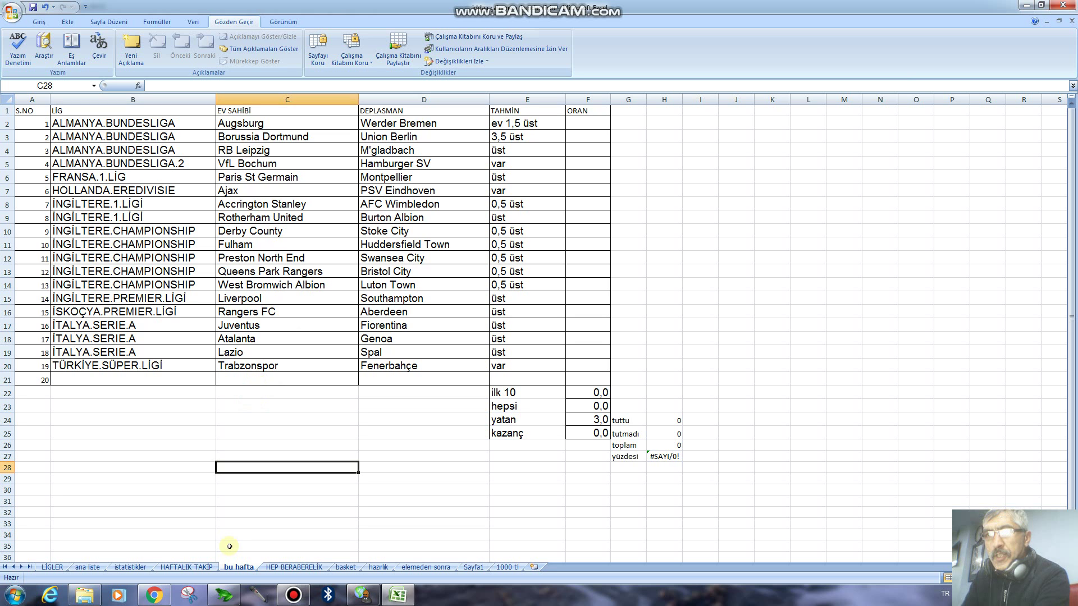
Review the LİGLER sheet, then select the last match's league, teams, scores and odds on the ana liste sheet
{"action": "key", "text": "ctrl+Page_Up"}
{"action": "key", "text": "ctrl+Page_Up"}
{"action": "key", "text": "ctrl+Page_Up"}
{"action": "key", "text": "ctrl+Page_Up"}
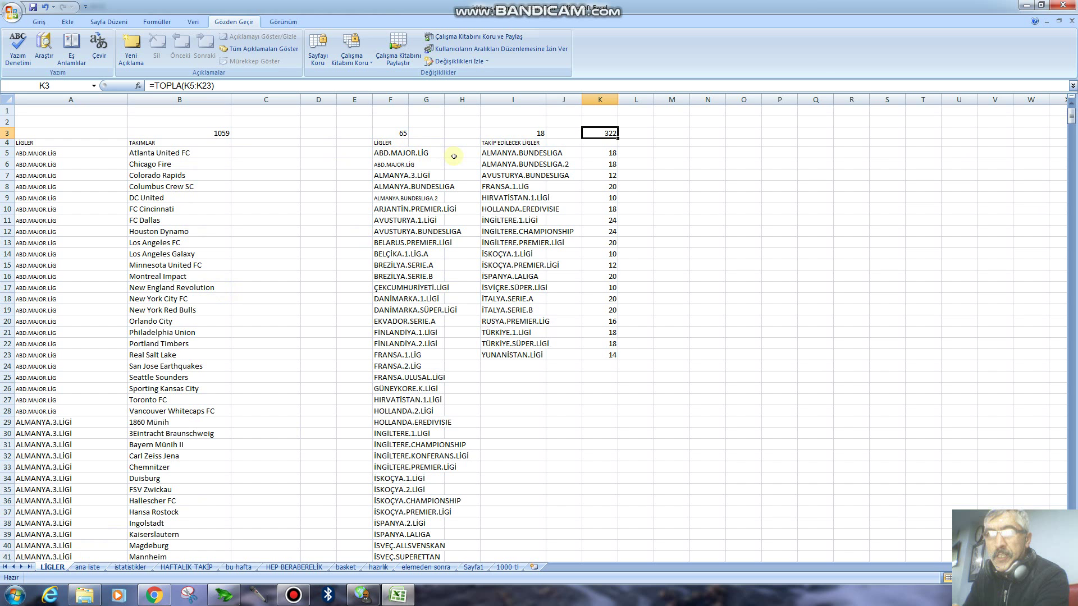
{"action": "key", "text": "ctrl+Page_Down"}
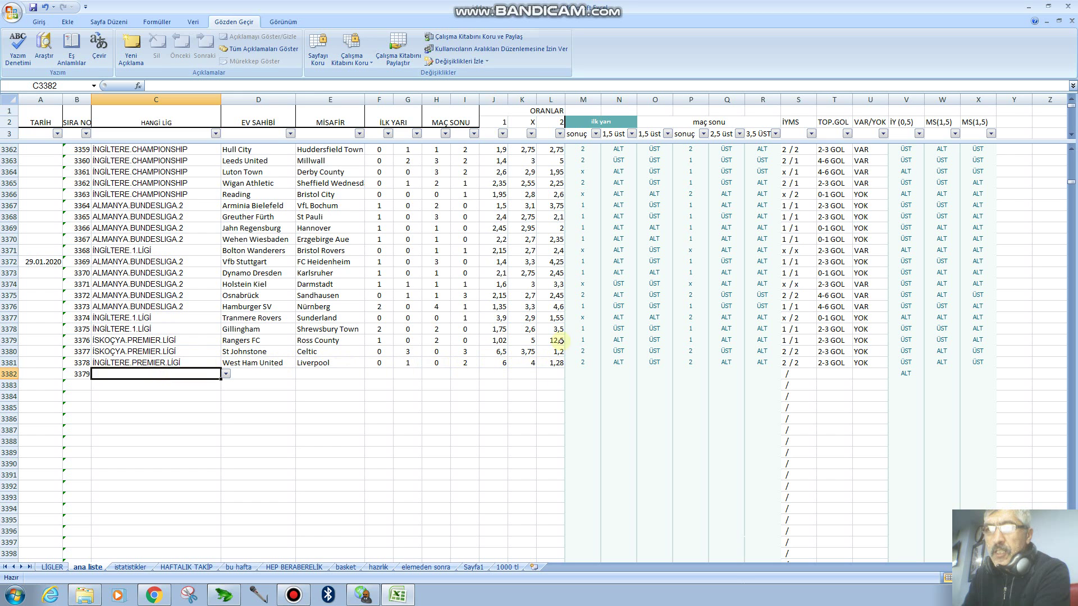
{"action": "left_click_drag", "start_coordinate": [562, 364], "coordinate": [151, 365]}
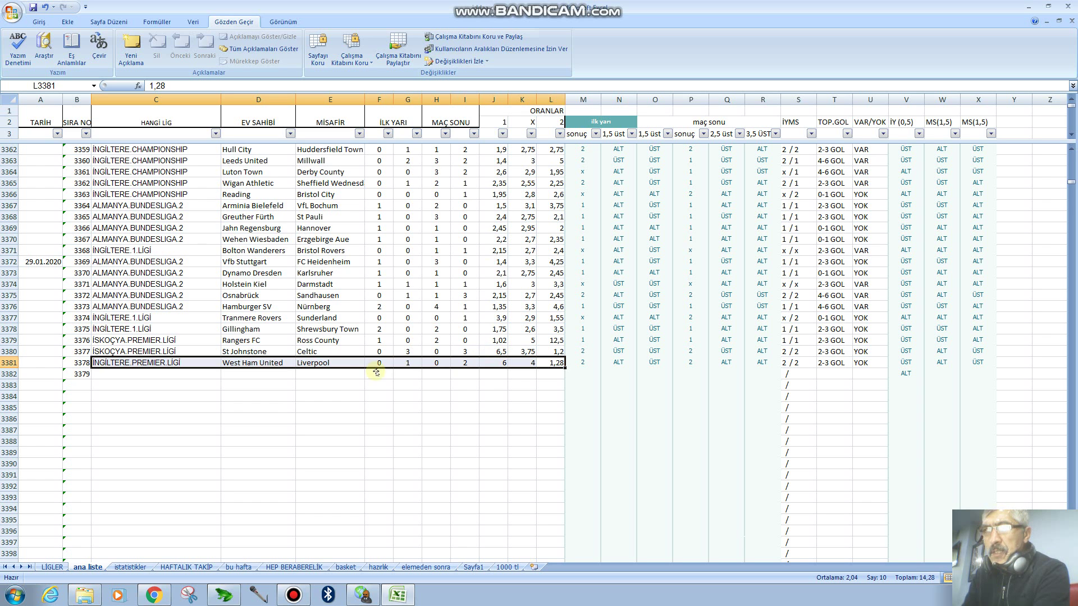
On the istatistikler sheet, examine the overall match count and the full-time 2,5 ÜST figures under GENEL DURUM
{"action": "left_click", "coordinate": [122, 568]}
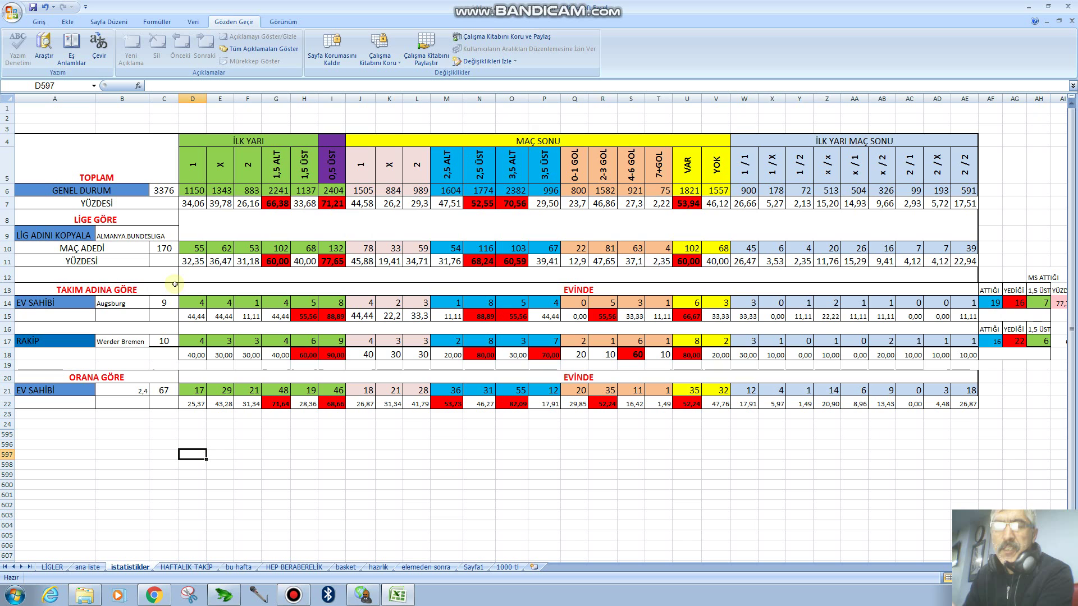
{"action": "left_click", "coordinate": [162, 191]}
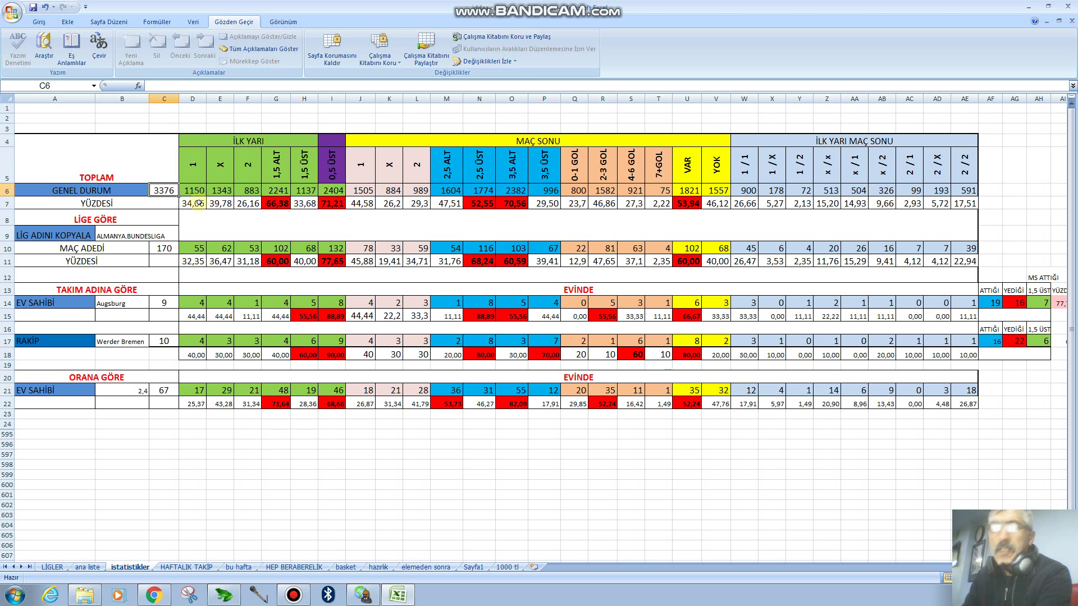
{"action": "left_click", "coordinate": [480, 202]}
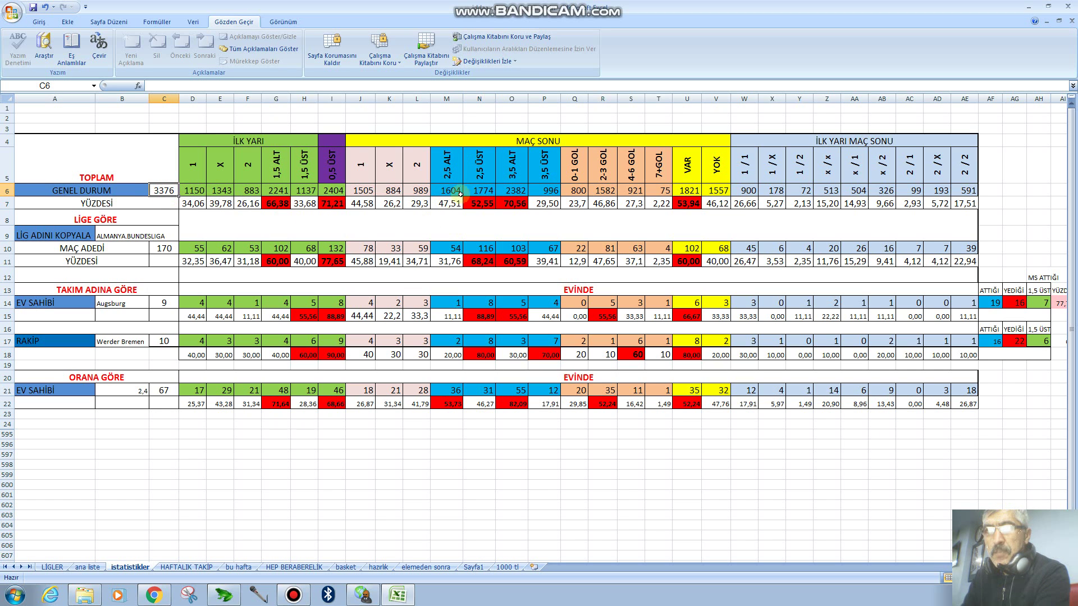
{"action": "left_click", "coordinate": [477, 191]}
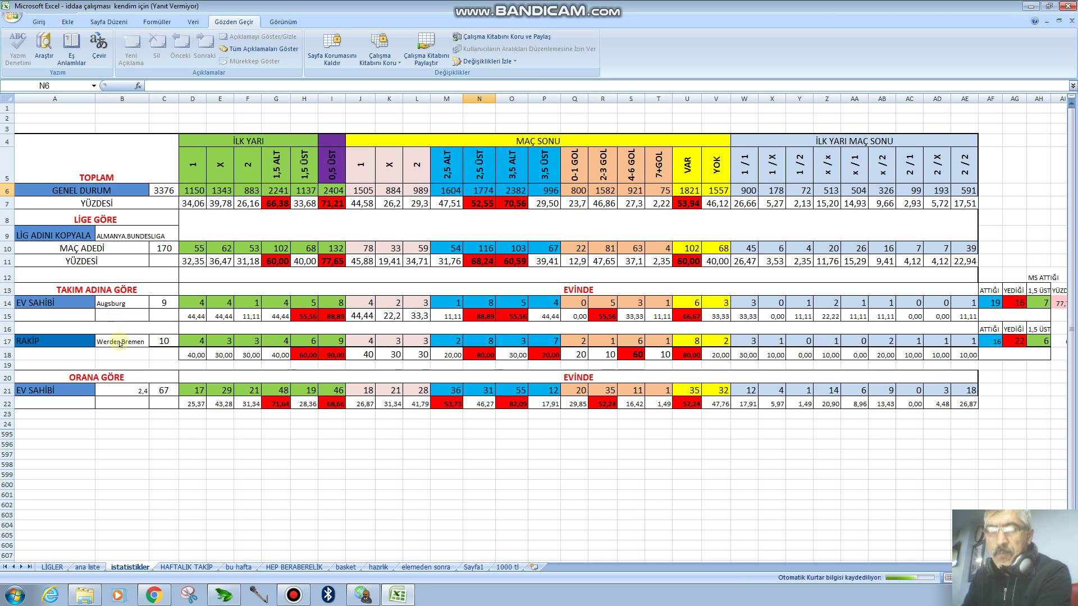
Examine Augsburg's home match count and its first-half 1,5 ÜST and 0,5 ÜST counts and percentages
{"action": "left_click", "coordinate": [122, 303]}
{"action": "left_click", "coordinate": [166, 301]}
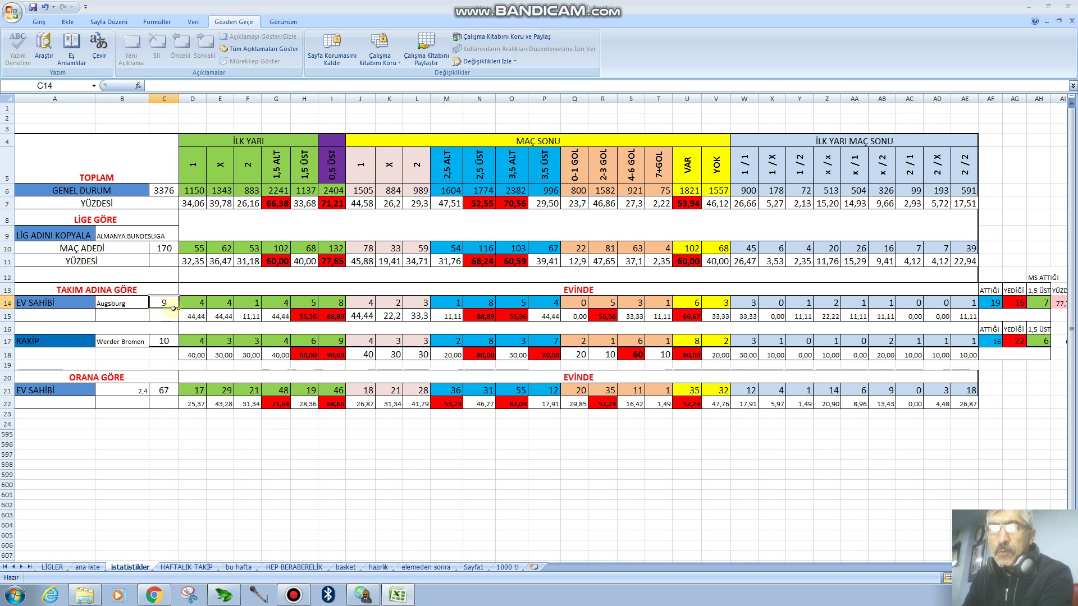
{"action": "left_click", "coordinate": [306, 303]}
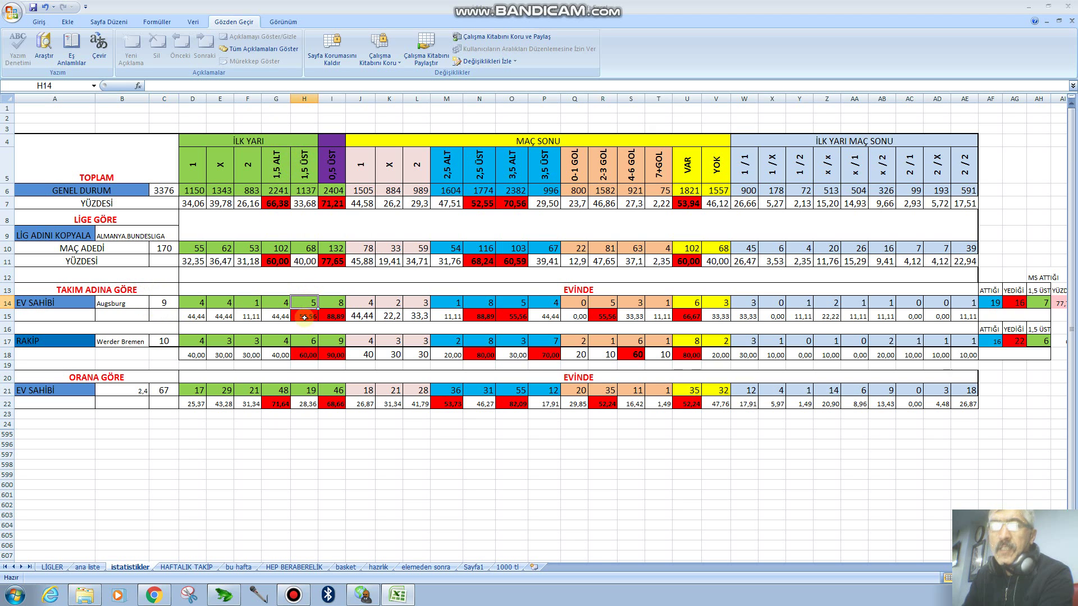
{"action": "left_click", "coordinate": [303, 317]}
{"action": "left_click", "coordinate": [298, 317]}
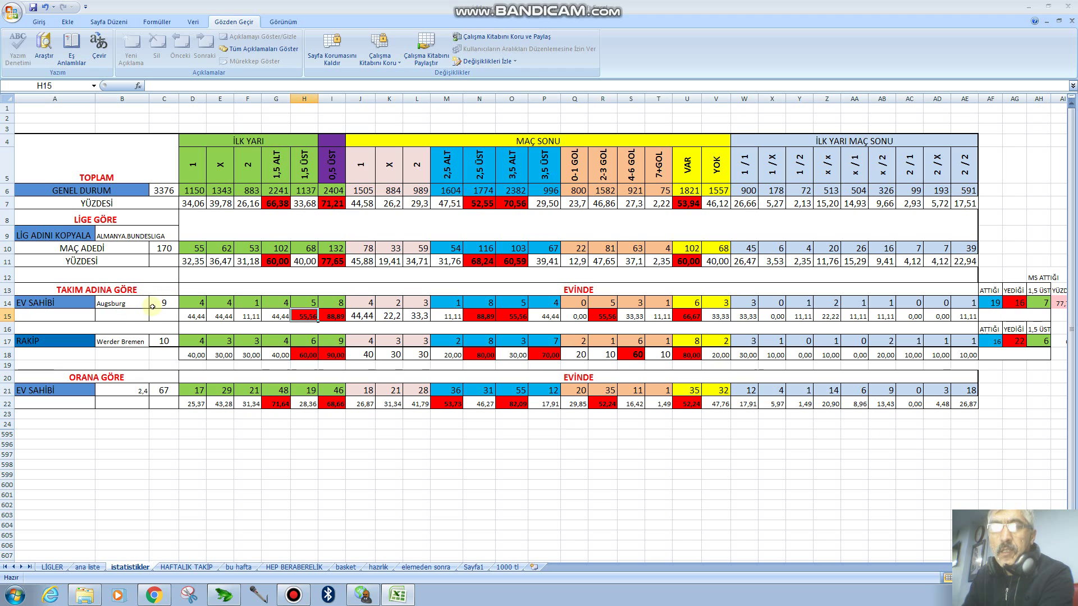
{"action": "left_click", "coordinate": [155, 306]}
{"action": "left_click", "coordinate": [333, 303]}
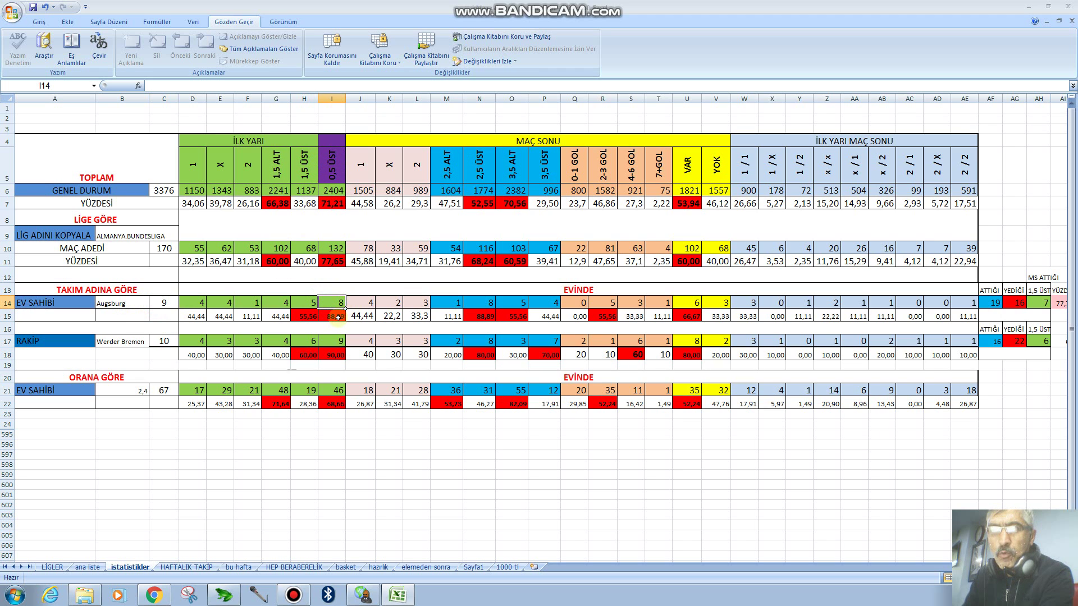
{"action": "left_click", "coordinate": [337, 317]}
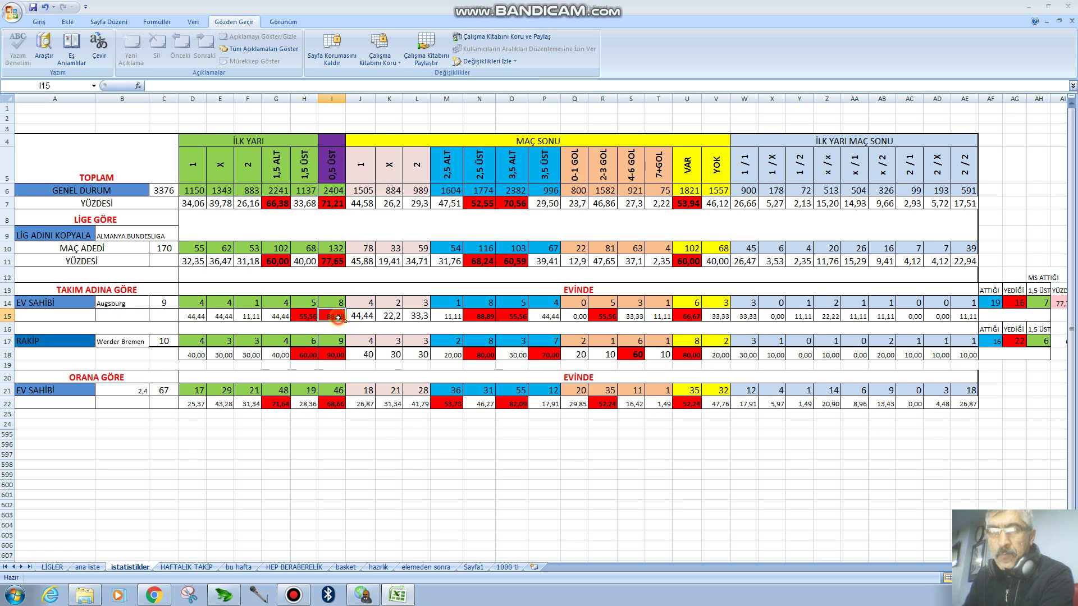
Examine Augsburg's full-time 2,5 ÜST figures and its 1,5 ÜST count for goals scored at home
{"action": "left_click", "coordinate": [164, 302]}
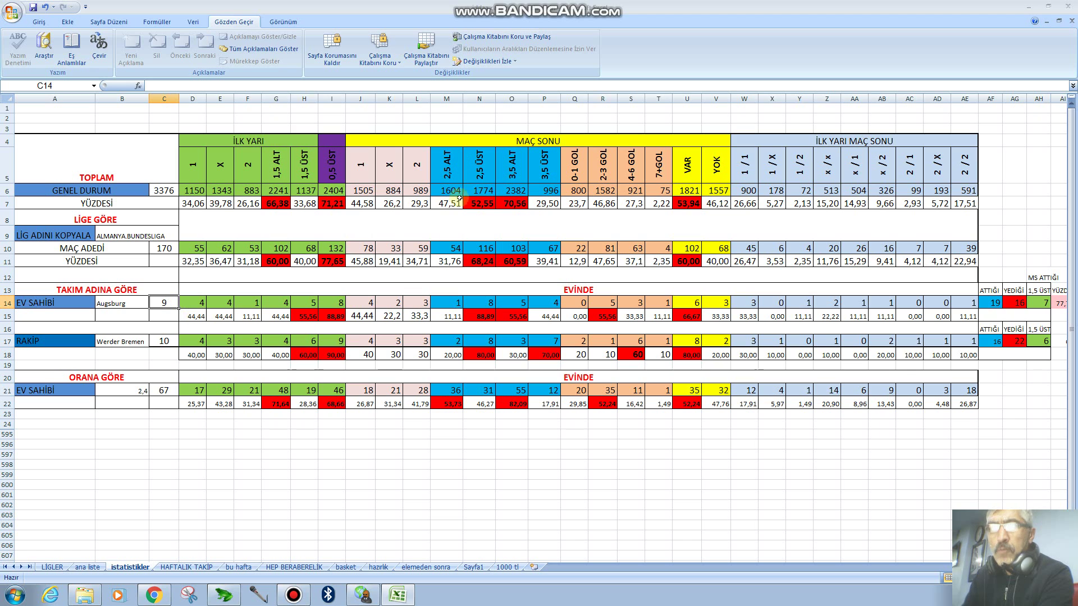
{"action": "left_click", "coordinate": [485, 303]}
{"action": "left_click", "coordinate": [484, 319]}
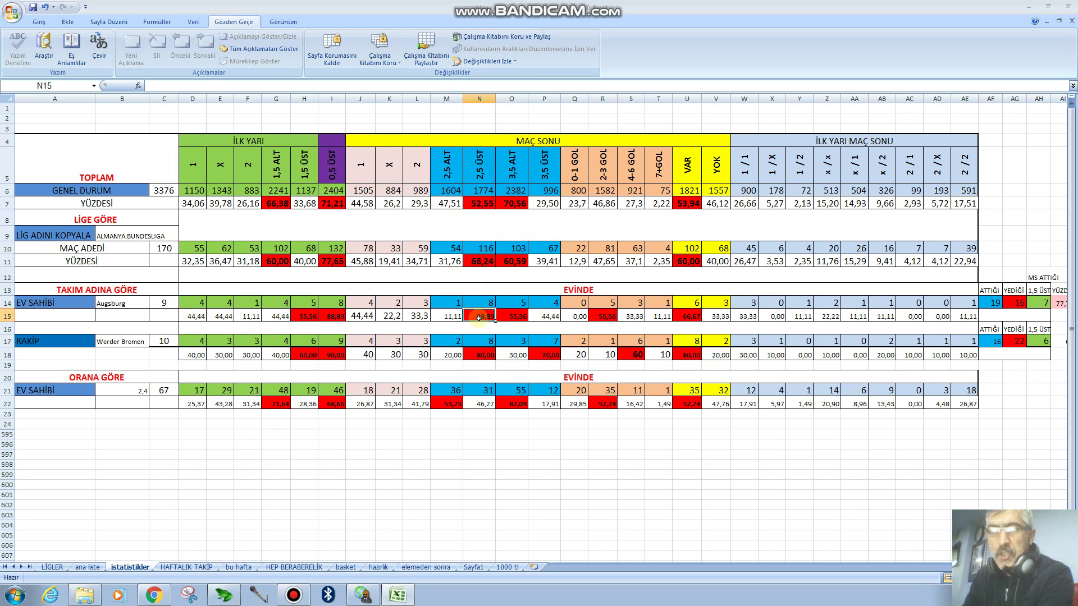
{"action": "left_click", "coordinate": [121, 304]}
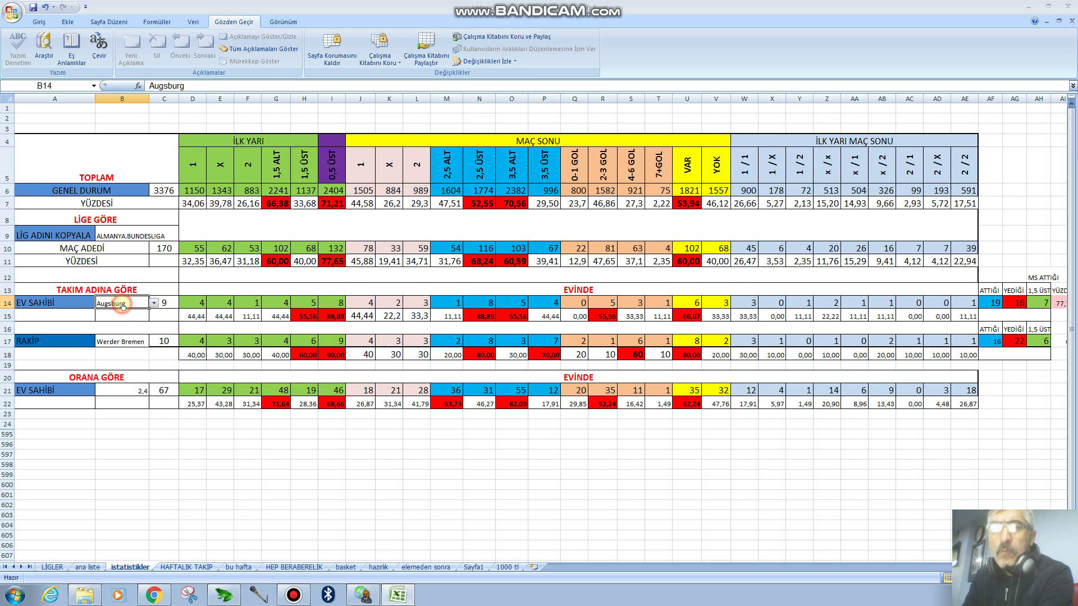
{"action": "left_click", "coordinate": [167, 303]}
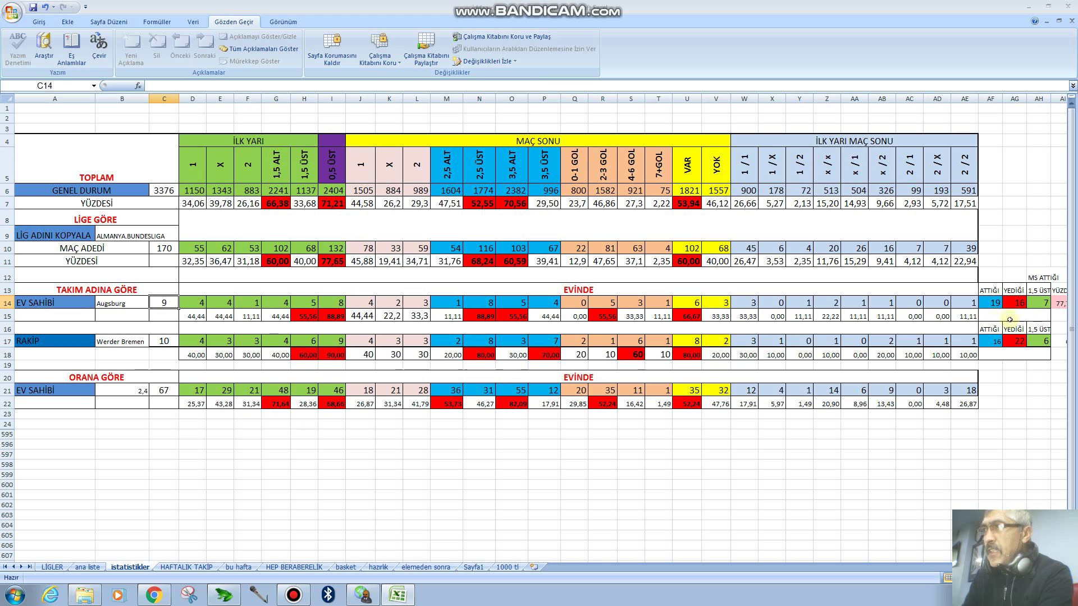
{"action": "left_click", "coordinate": [1046, 303]}
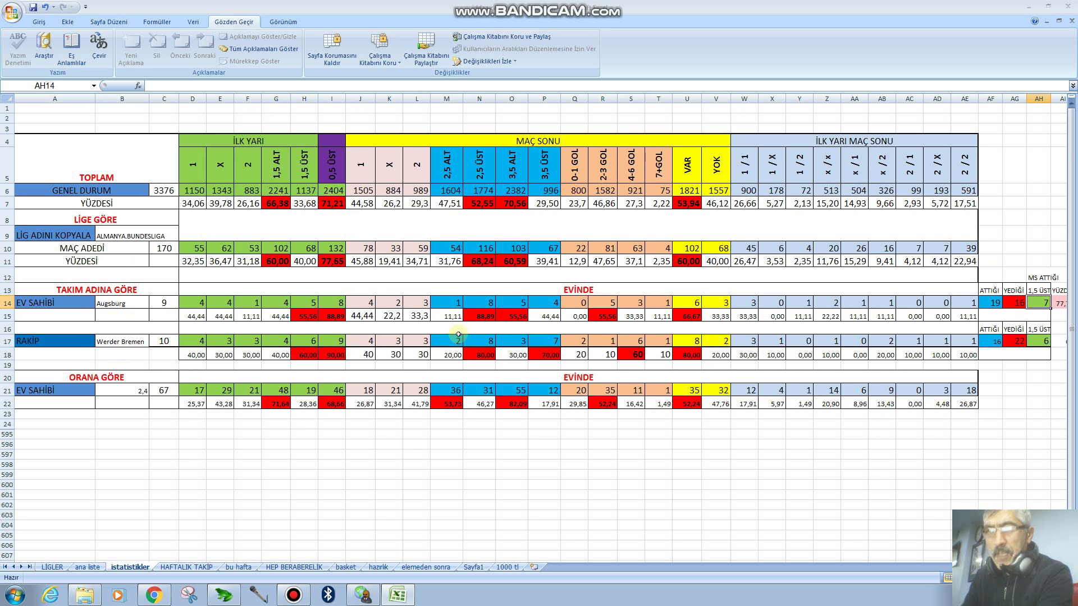
View the HAFTALIK TAKİP sheet, then check Augsburg's prediction and select home teams C2:C19 on the bu hafta sheet
{"action": "left_click", "coordinate": [183, 567]}
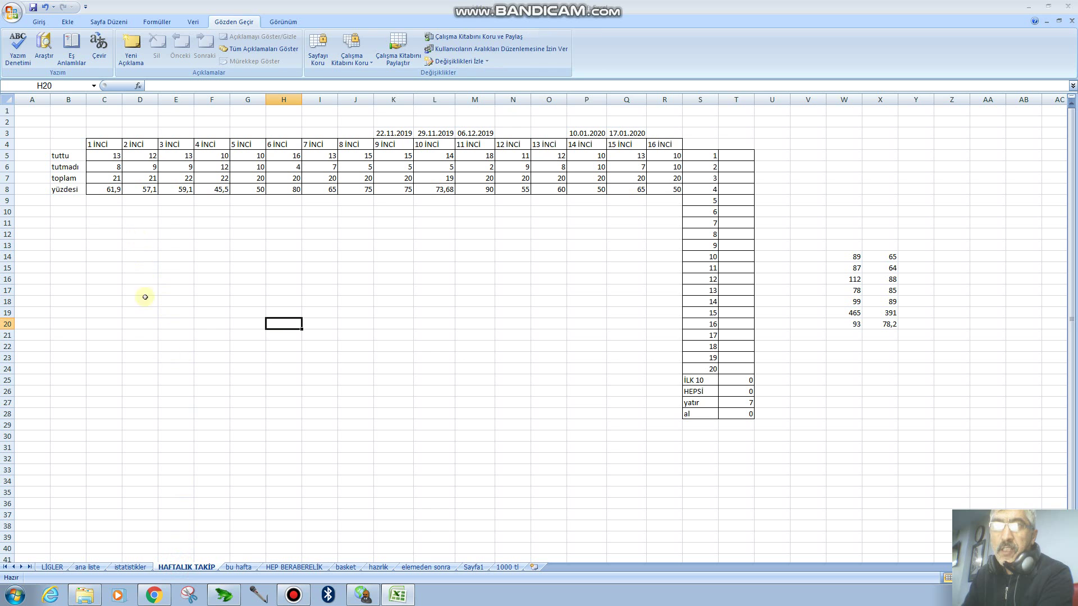
{"action": "left_click", "coordinate": [237, 567]}
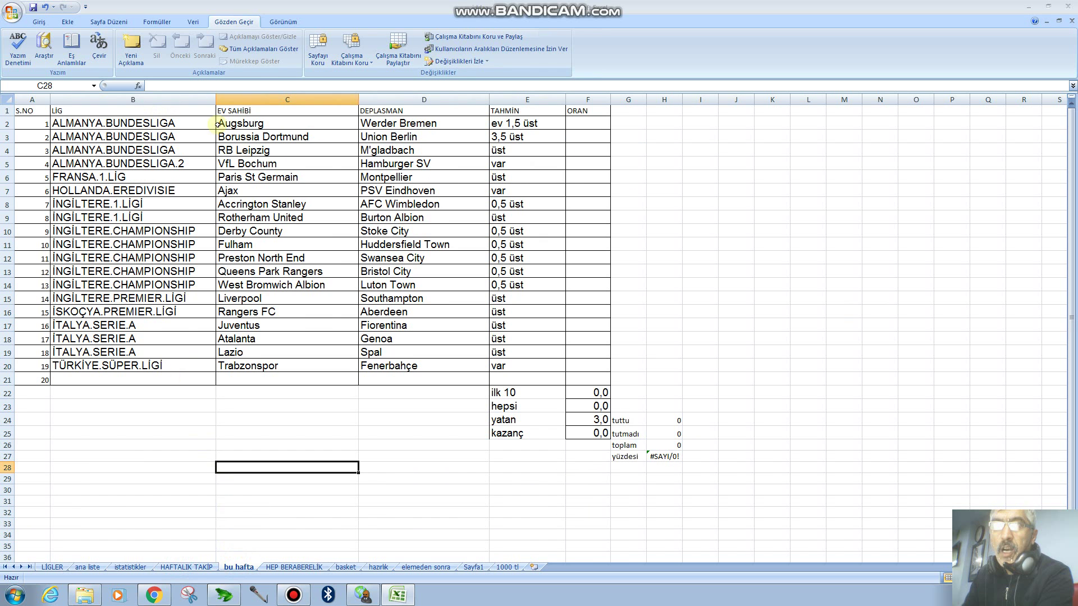
{"action": "left_click", "coordinate": [248, 129]}
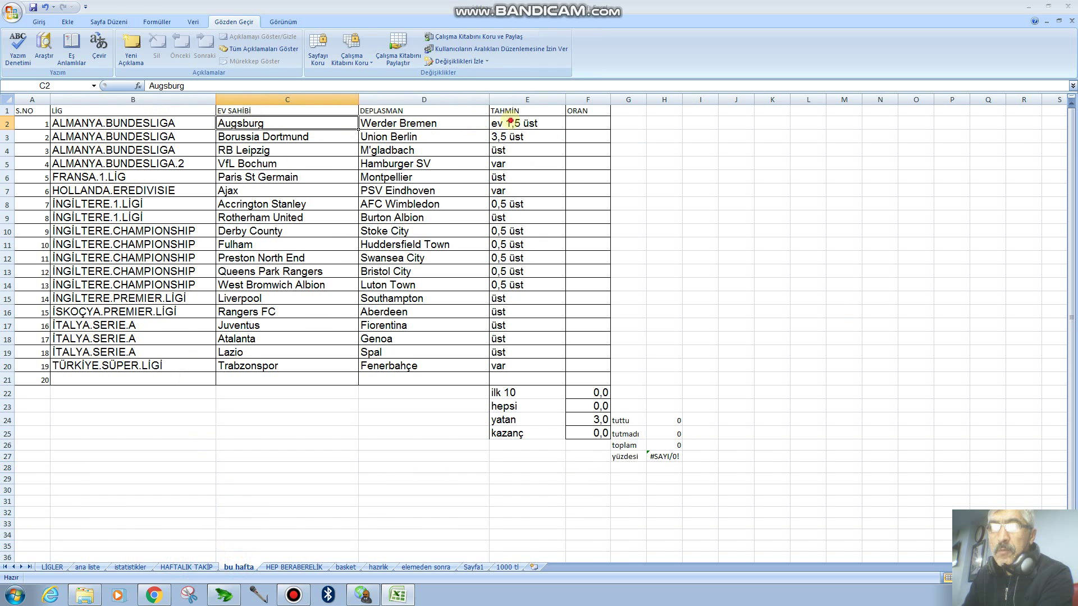
{"action": "left_click", "coordinate": [510, 123]}
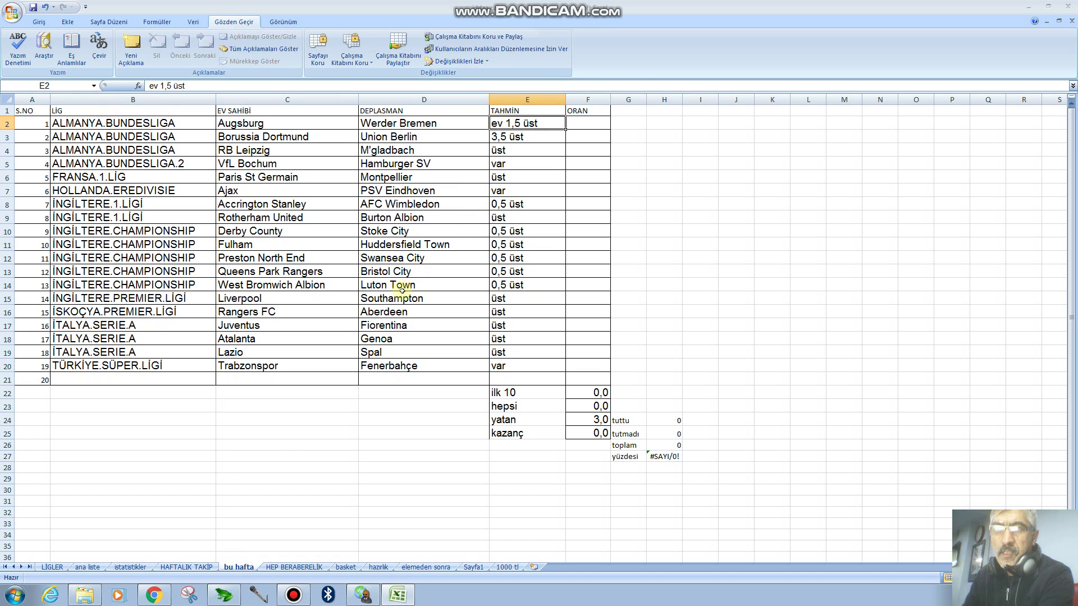
{"action": "left_click_drag", "start_coordinate": [267, 129], "coordinate": [268, 355]}
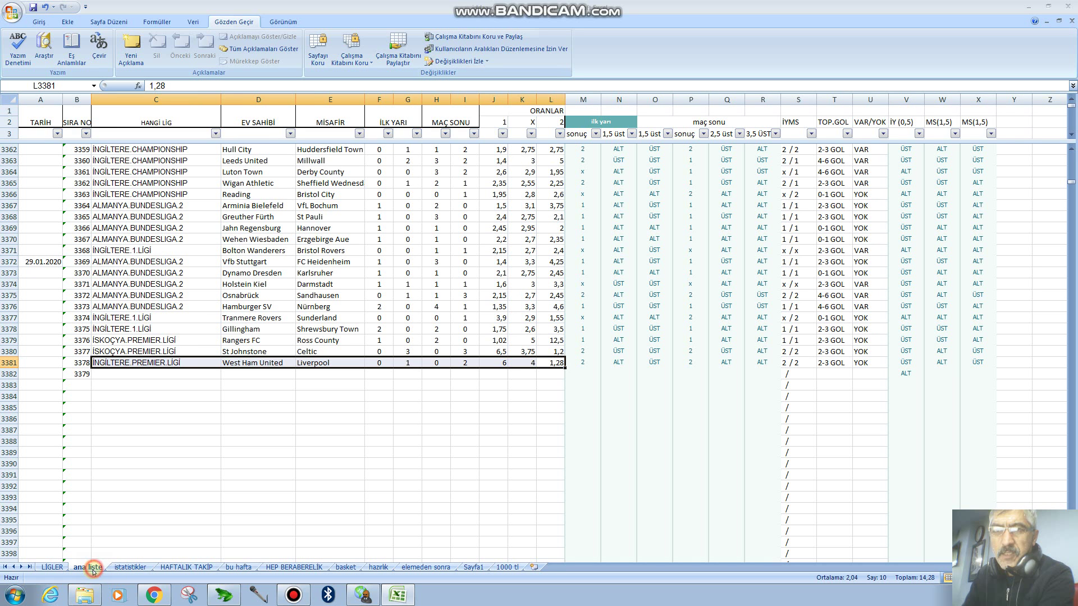
Revisit the ana liste and istatistikler sheets, then return to the bu hafta sheet and select Trabzonspor
{"action": "left_click", "coordinate": [89, 567]}
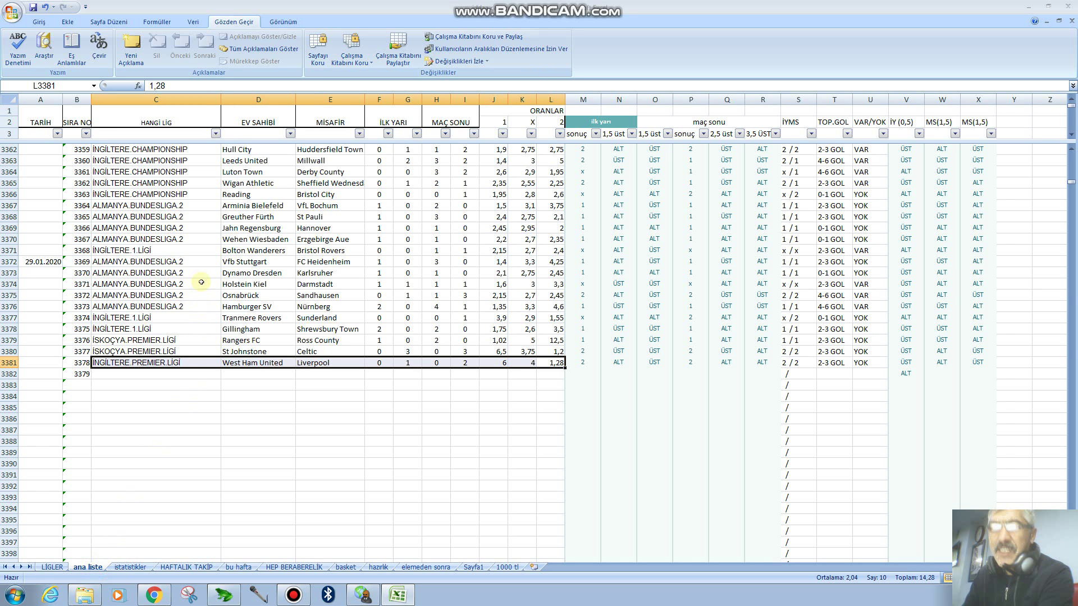
{"action": "left_click", "coordinate": [130, 567]}
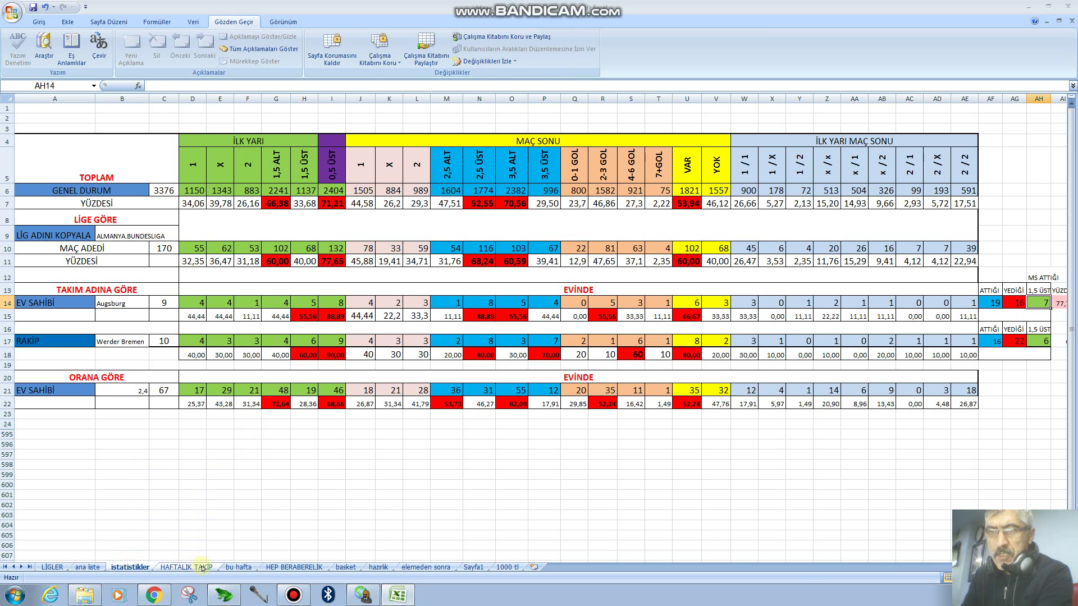
{"action": "left_click", "coordinate": [231, 567]}
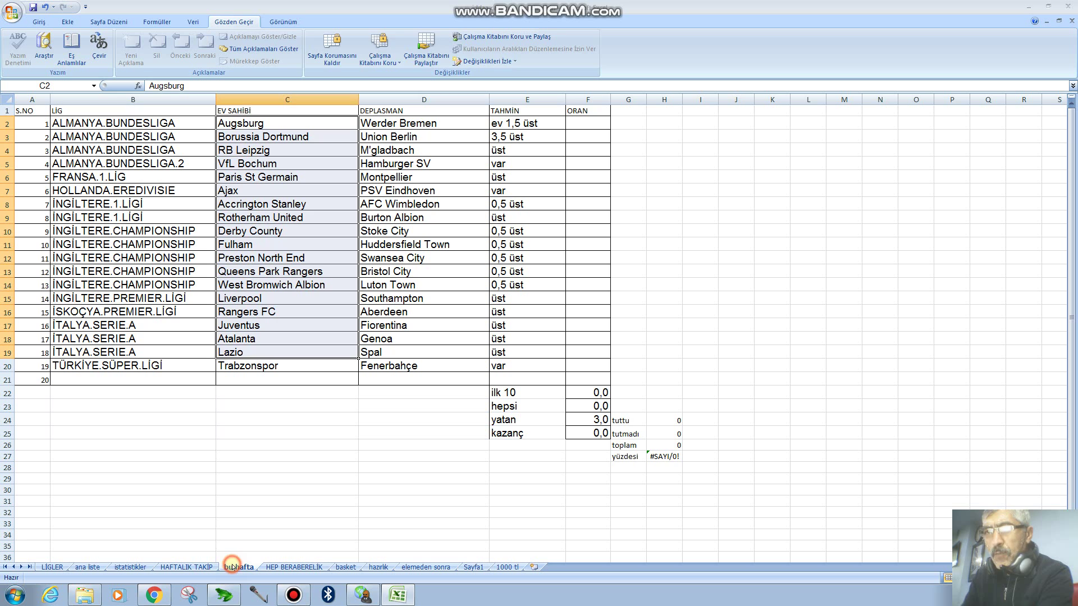
{"action": "left_click", "coordinate": [233, 365]}
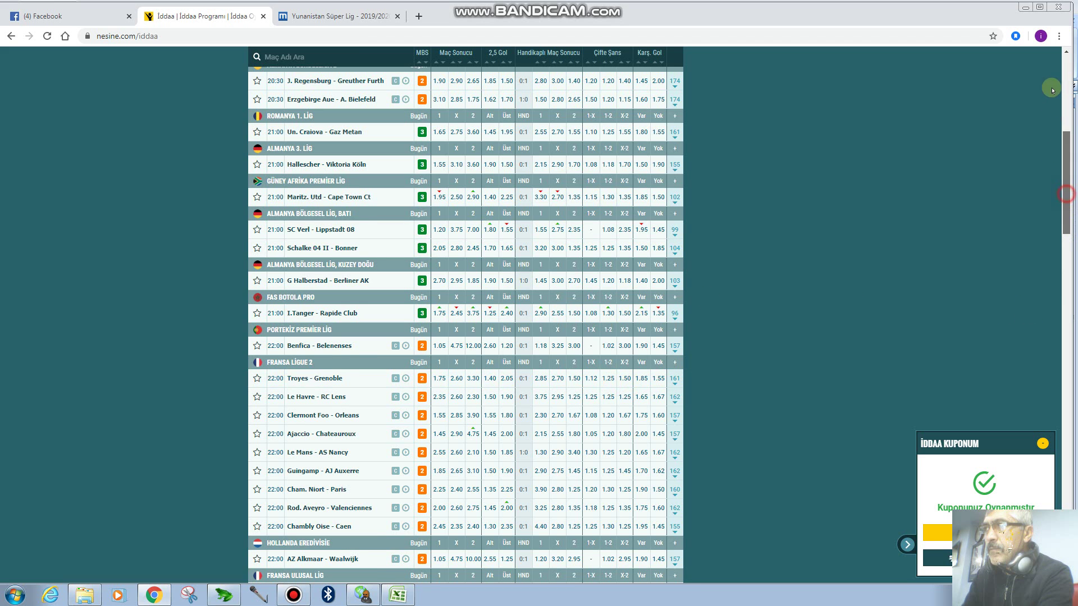
On nesine.com in Chrome, open the member's own Kupondaş profile and expand the 20-match coupon
{"action": "left_click_drag", "start_coordinate": [1066, 198], "coordinate": [1073, 122]}
{"action": "left_click", "coordinate": [324, 105]}
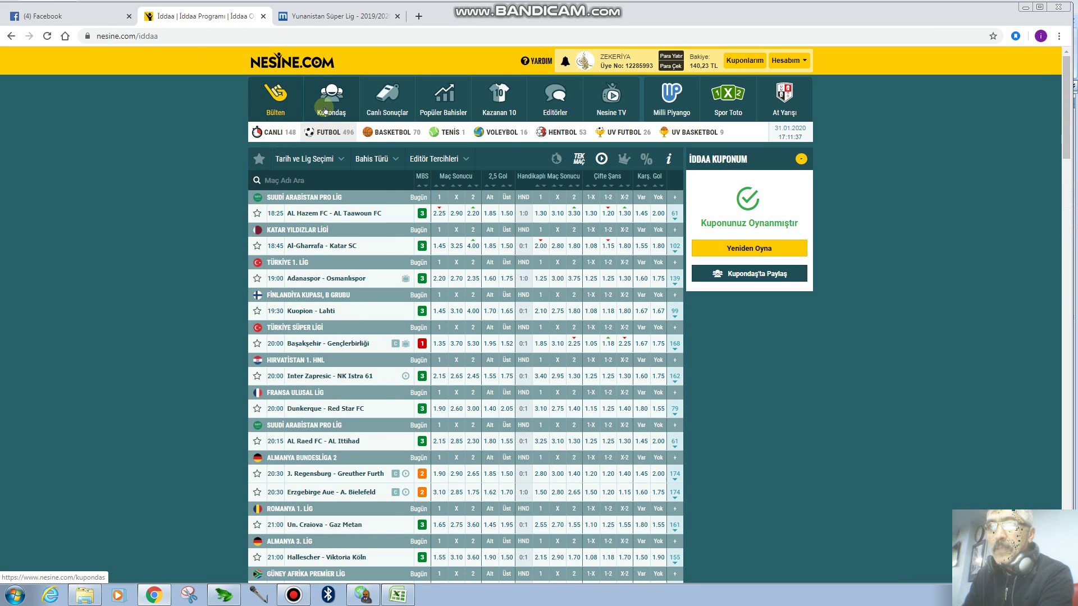
{"action": "mouse_move", "coordinate": [309, 136]}
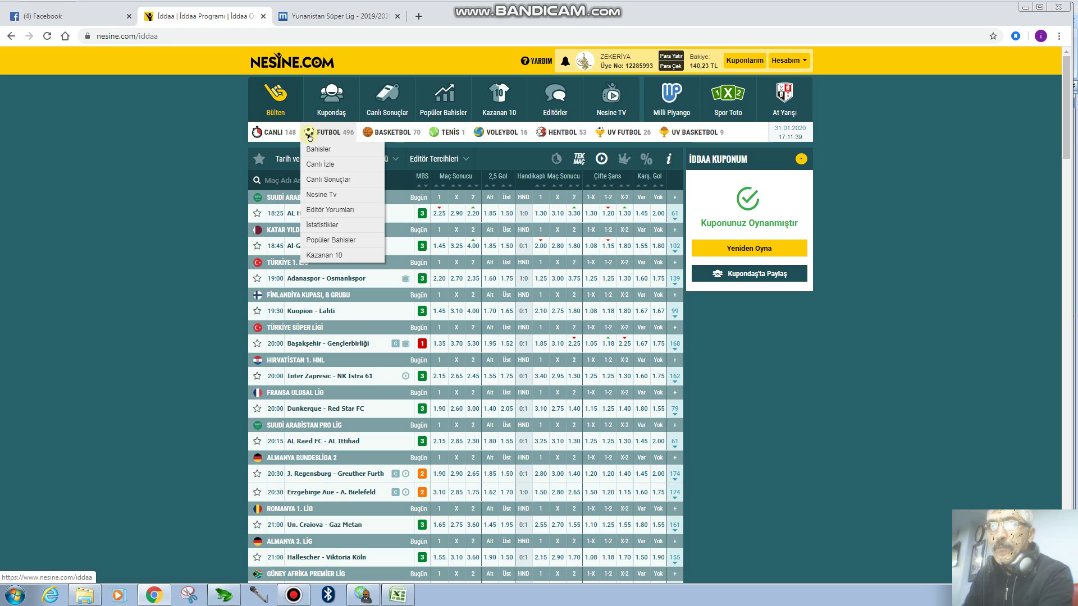
{"action": "left_click", "coordinate": [309, 135]}
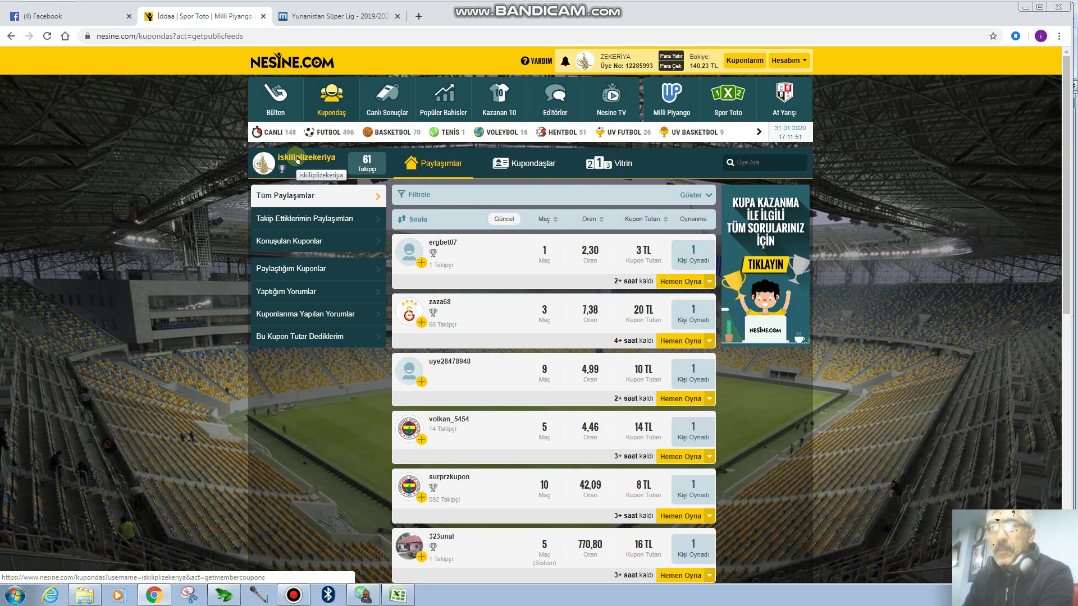
{"action": "left_click", "coordinate": [297, 160]}
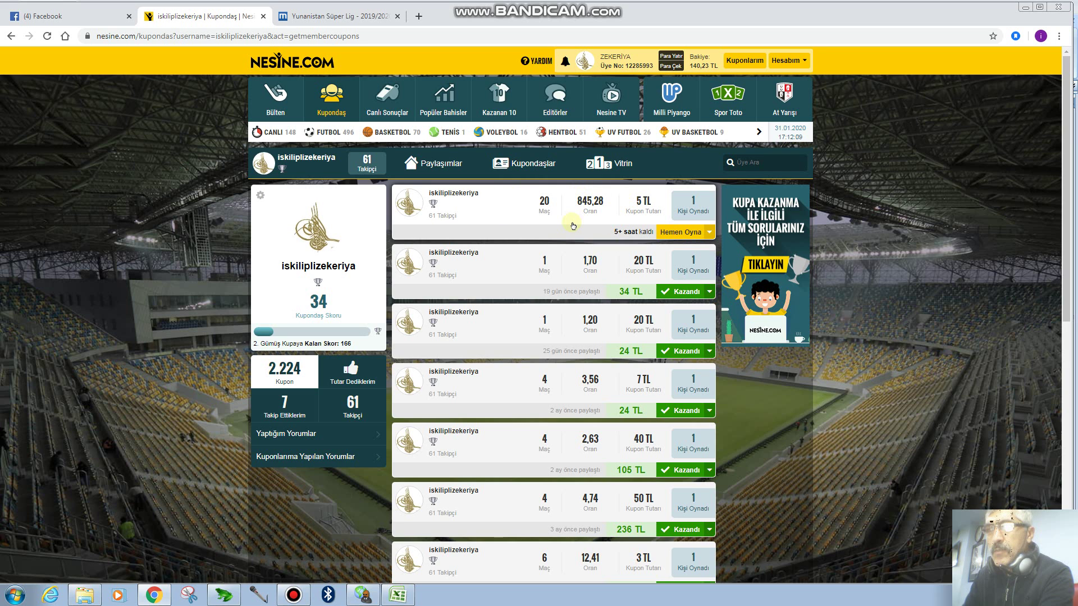
{"action": "left_click", "coordinate": [572, 217]}
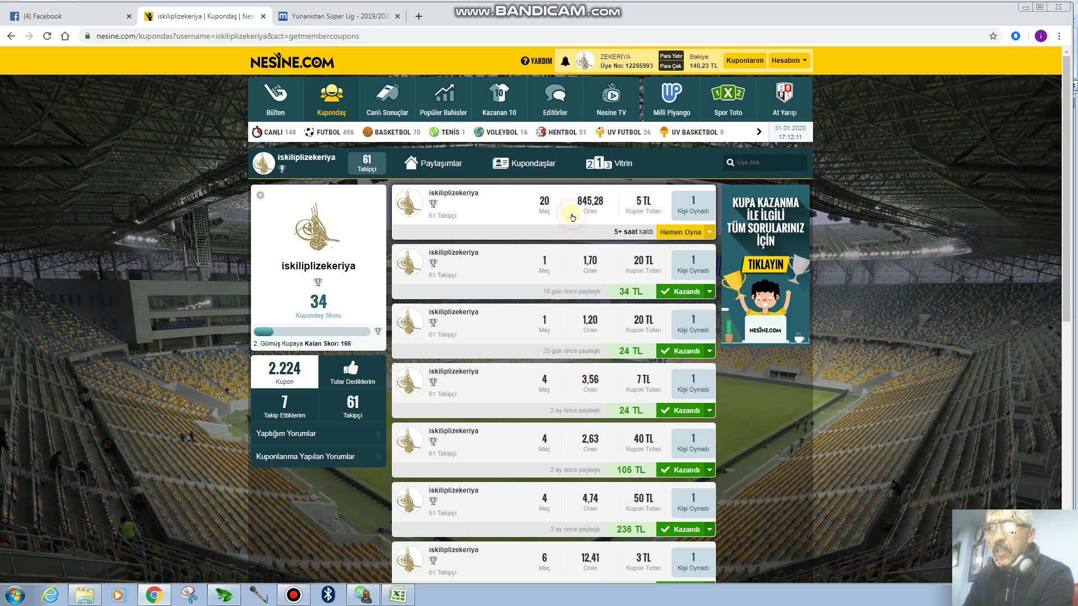
Examine the 20-match coupon's total odds, stake and individual match selections
{"action": "scroll", "coordinate": [572, 226], "scroll_direction": "down", "scroll_amount": 8}
{"action": "scroll", "coordinate": [571, 257], "scroll_direction": "down", "scroll_amount": 4}
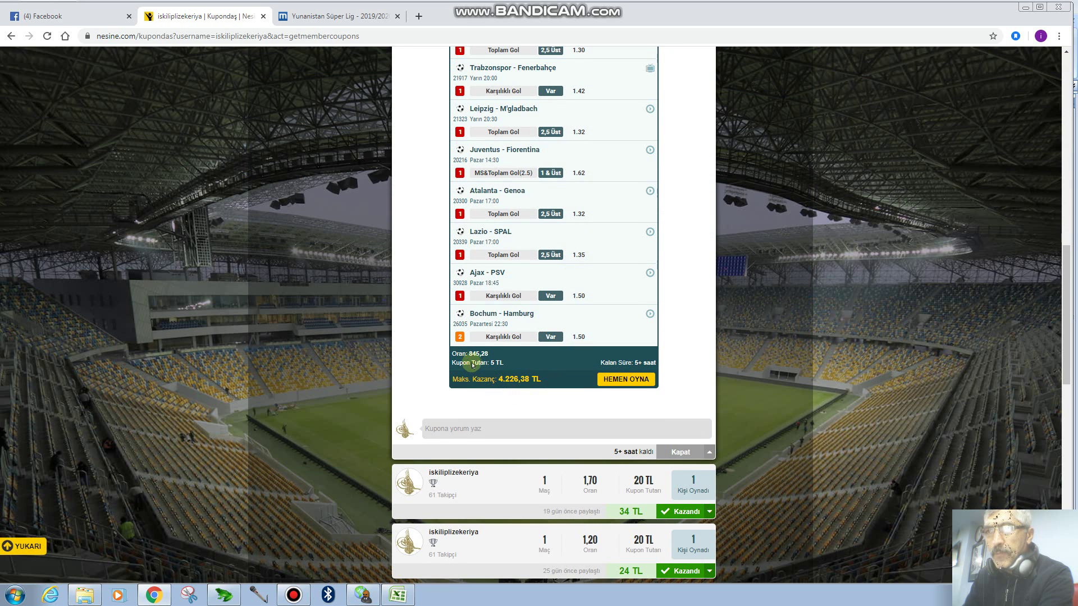
{"action": "double_click", "coordinate": [478, 354]}
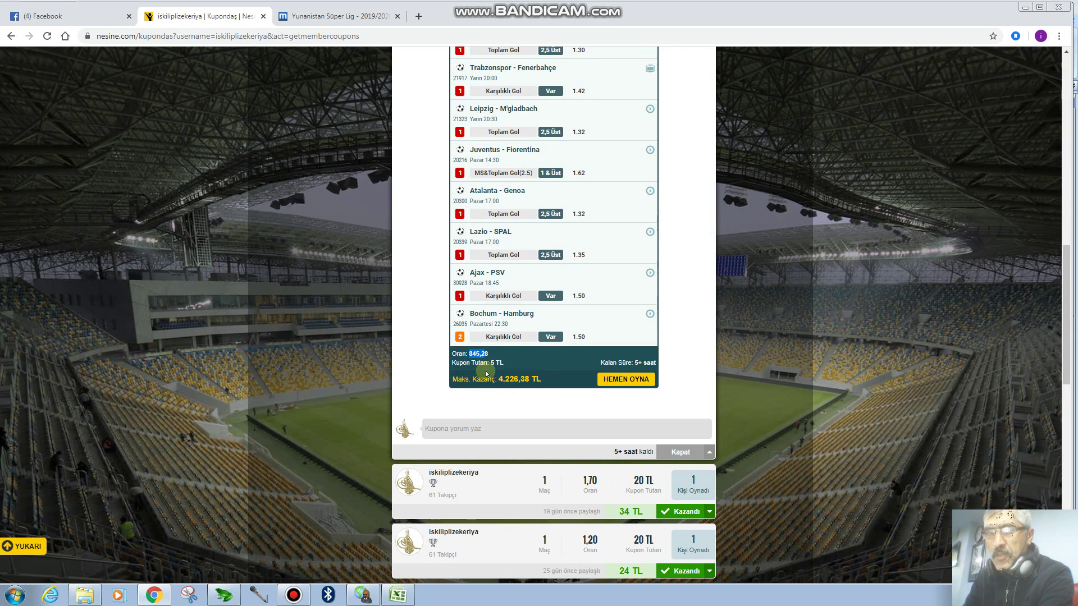
{"action": "left_click", "coordinate": [494, 363]}
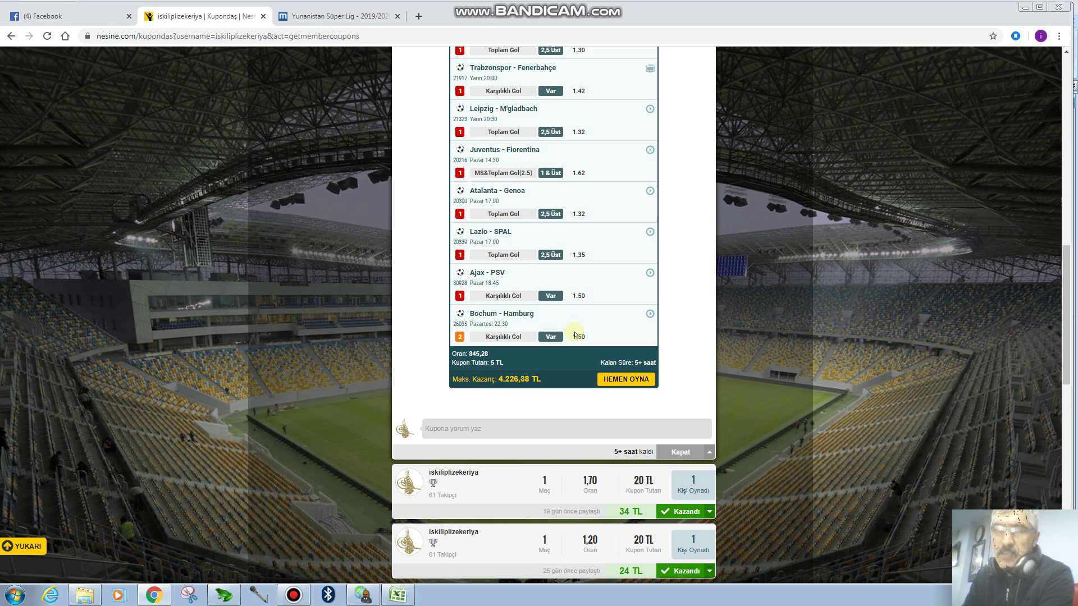
{"action": "scroll", "coordinate": [575, 335], "scroll_direction": "up", "scroll_amount": 2}
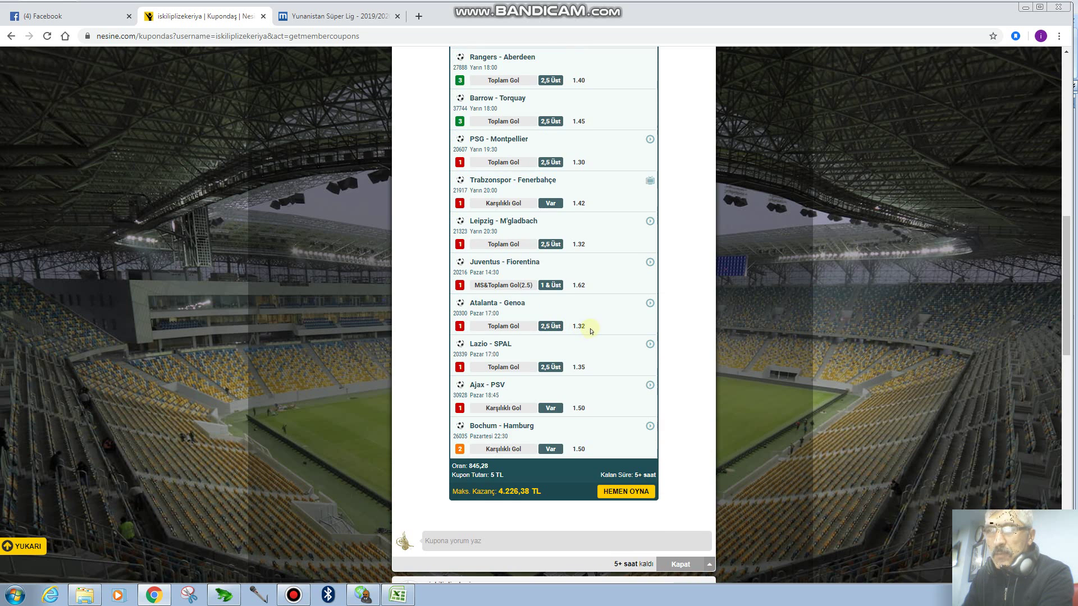
{"action": "scroll", "coordinate": [593, 330], "scroll_direction": "up", "scroll_amount": 9}
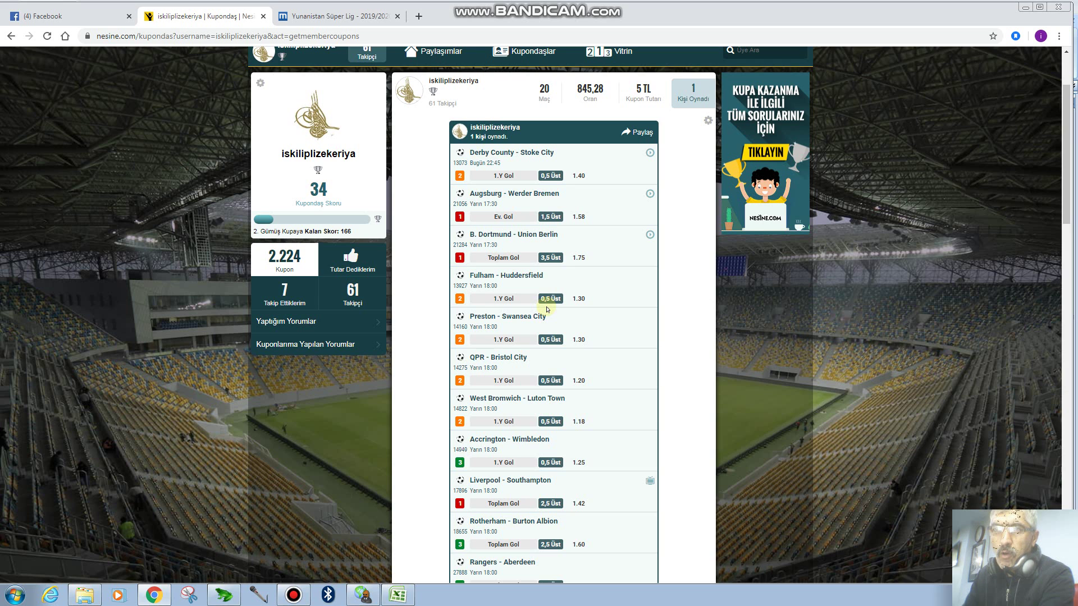
Switch back to Excel and select the empty cell C24 on the bu hafta sheet
{"action": "left_click", "coordinate": [390, 596]}
{"action": "left_click", "coordinate": [317, 422]}
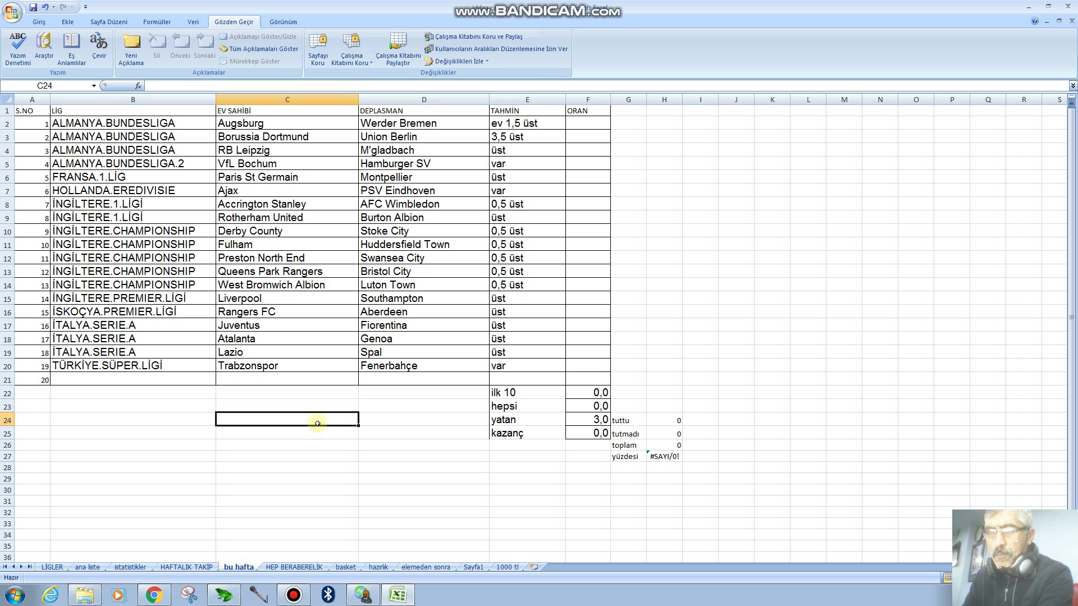
{"action": "left_click", "coordinate": [293, 595]}
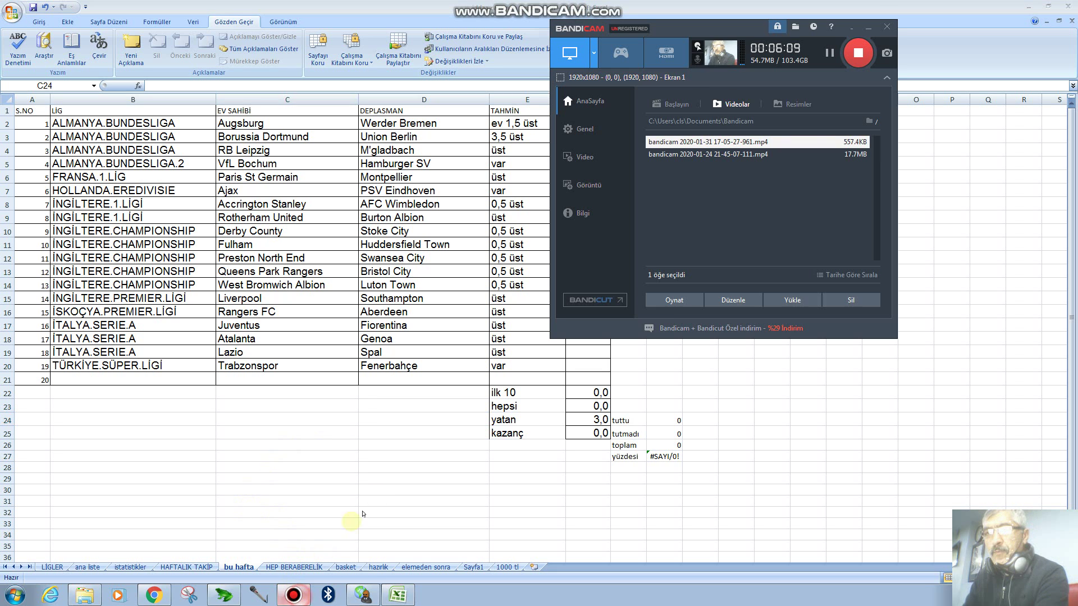